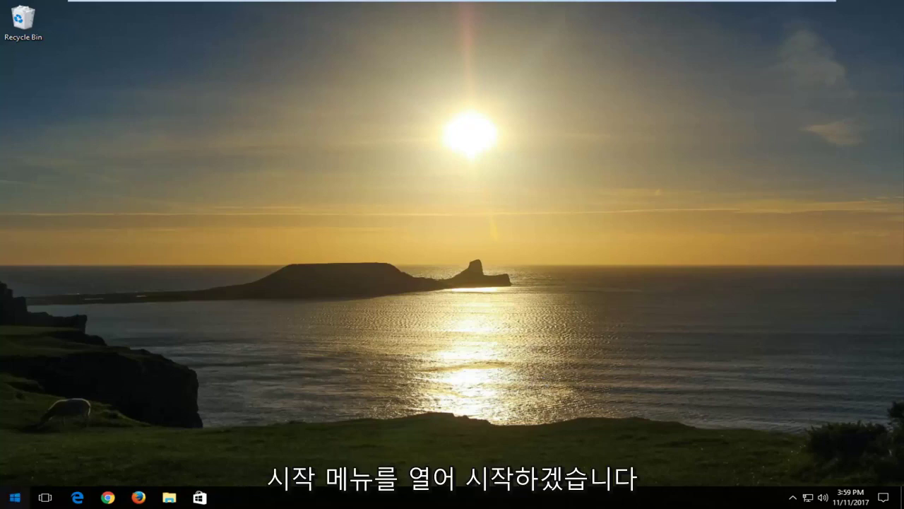
Search the system for "folder options" and open File Explorer Options
click(14, 498)
text(fold)
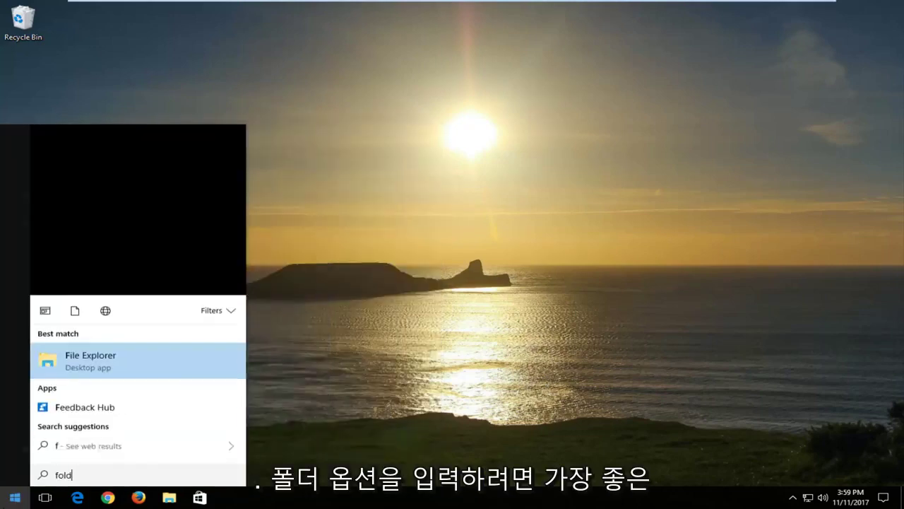
text(er options)
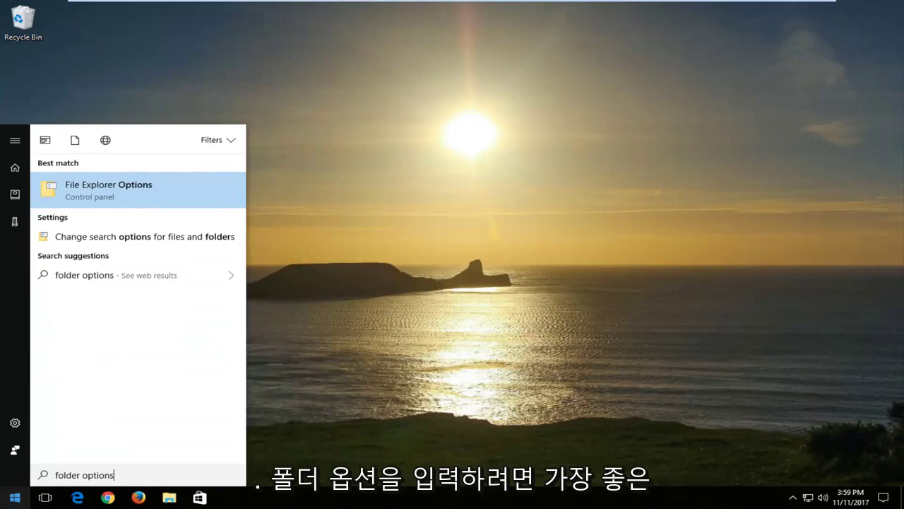
click(93, 194)
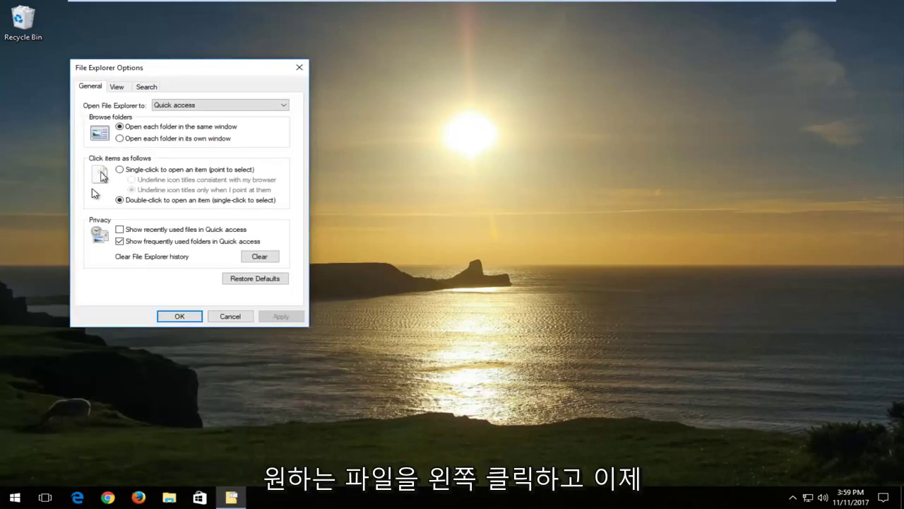
Set the advanced view settings to show hidden files, folders, and drives, and apply the change
click(118, 87)
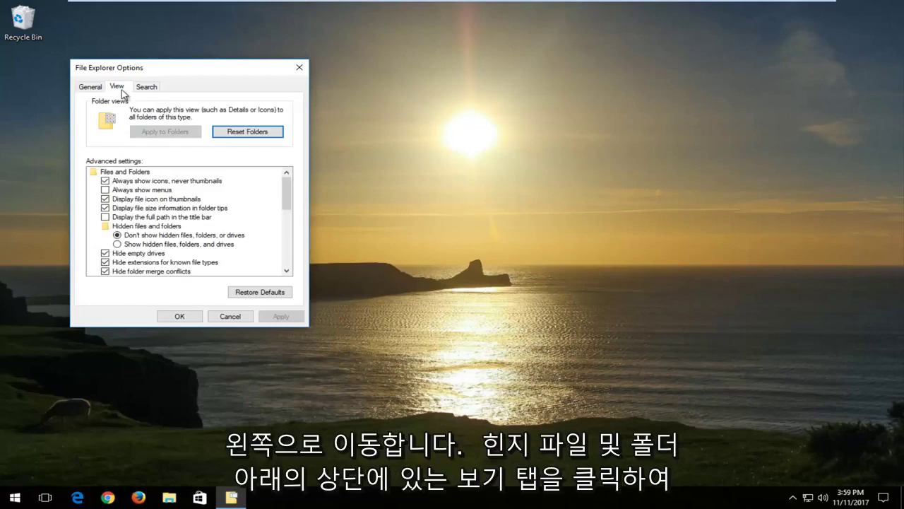
click(118, 243)
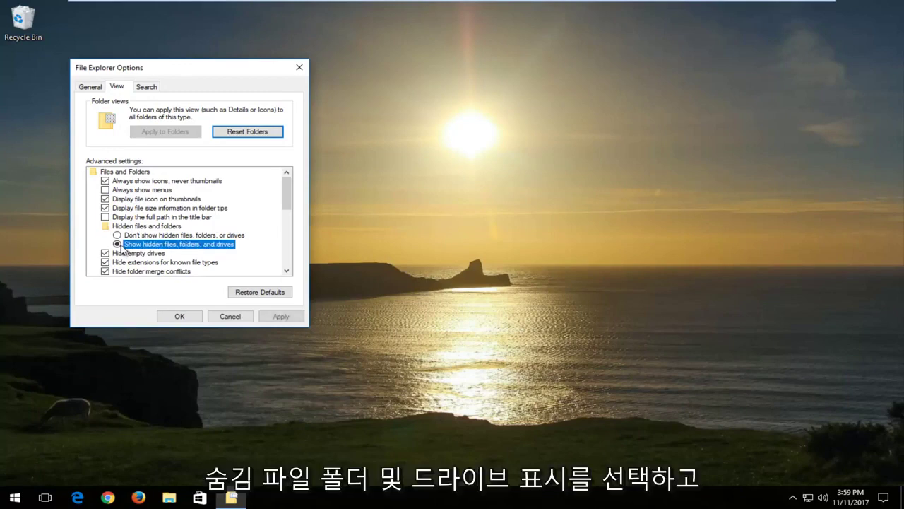
click(266, 317)
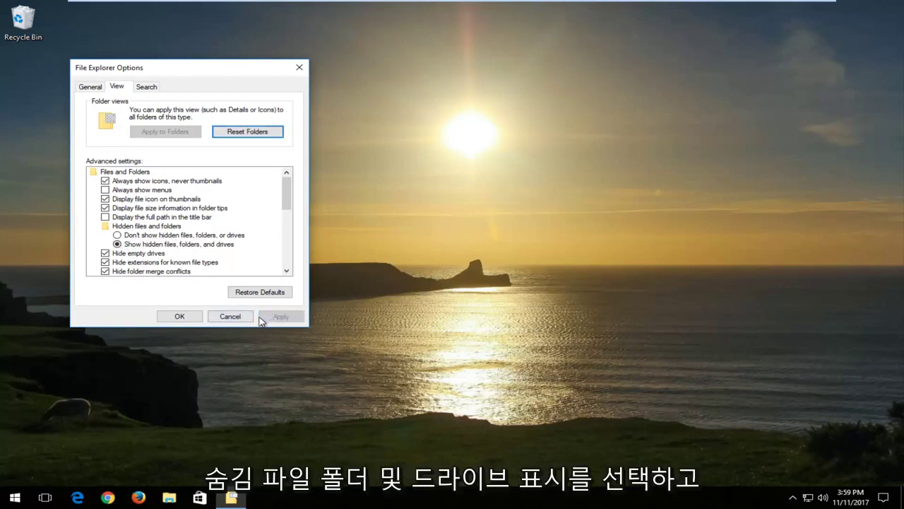
click(179, 315)
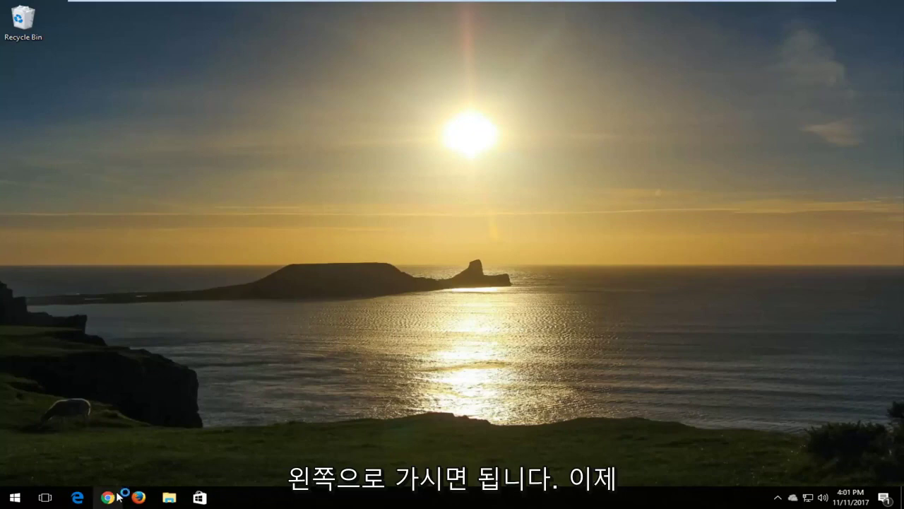
Switch to Google Chrome and go to google.com
click(108, 497)
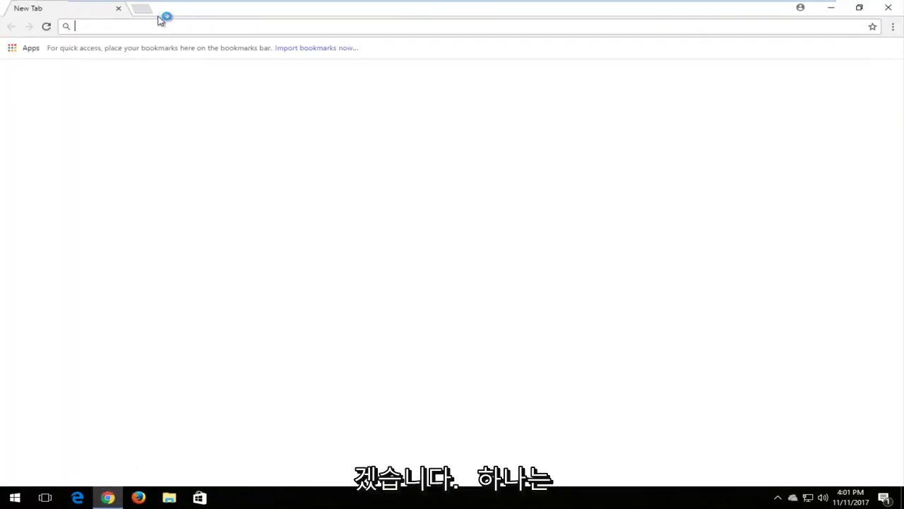
drag(164, 15, 346, 3)
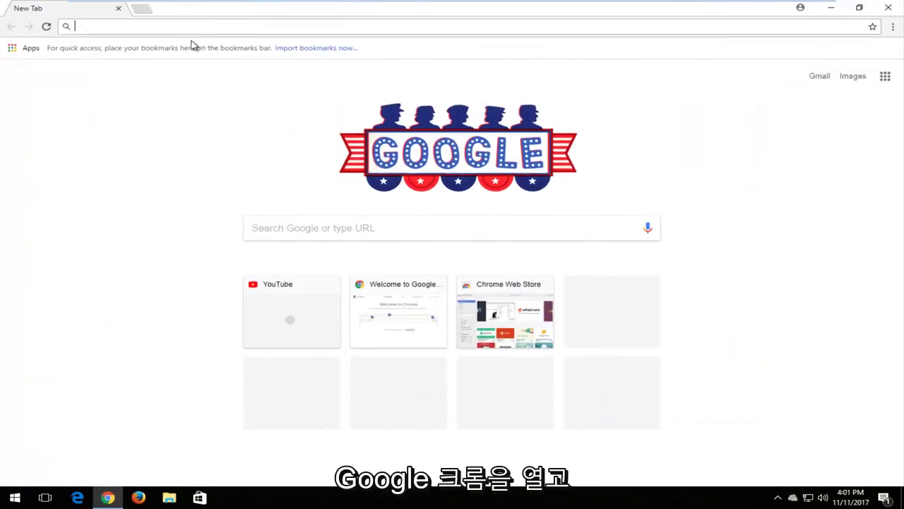
text(google.co)
key(Return)
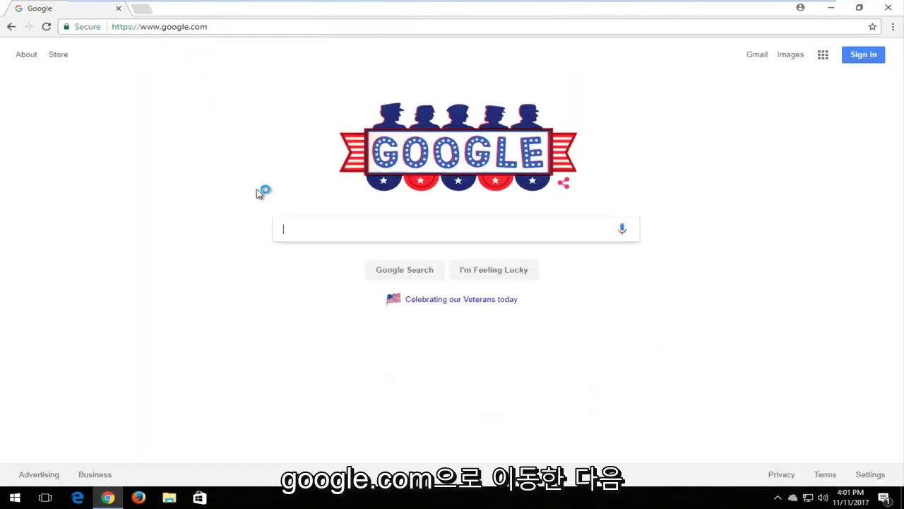
Search Google for "vcruntime140.dll download"
text(vcrubn)
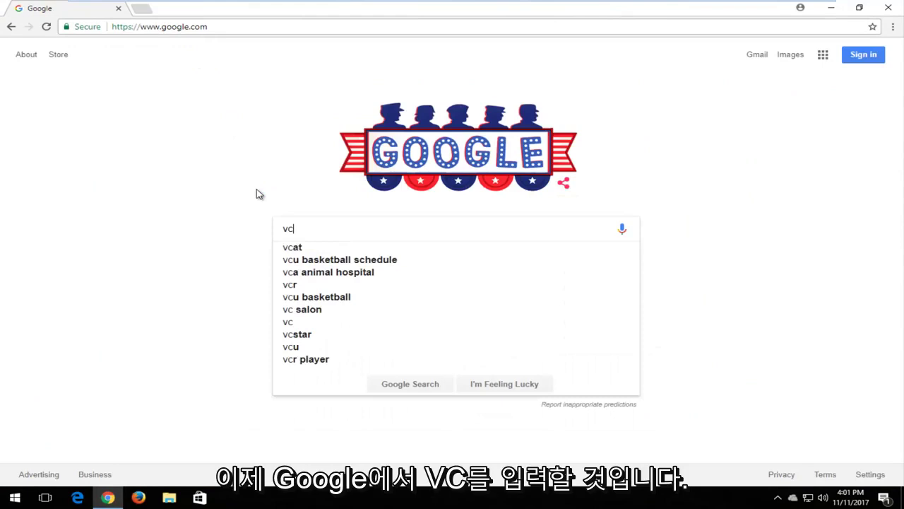
key(BackSpace)
key(BackSpace)
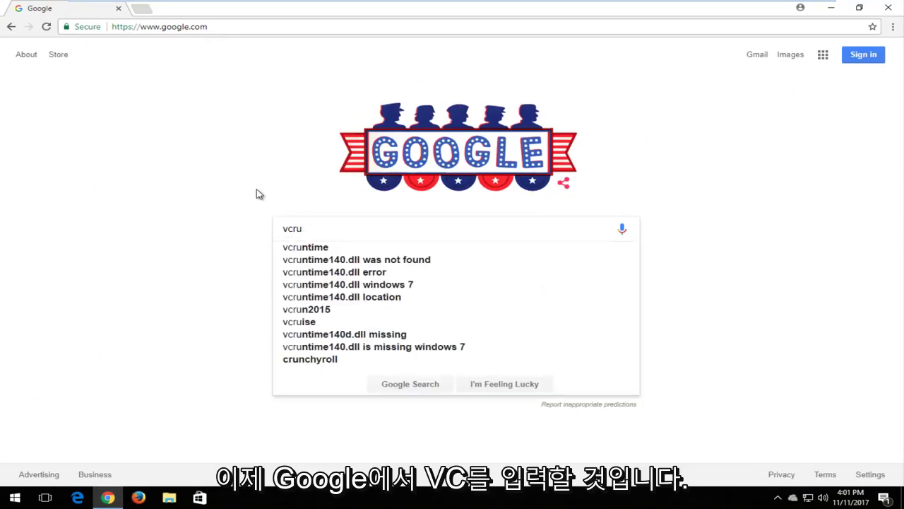
text(ntime140.)
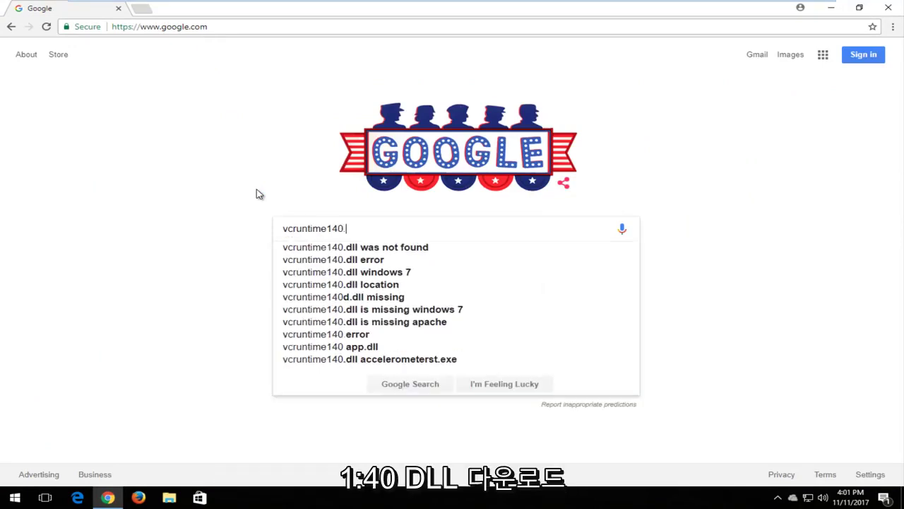
text(dll download)
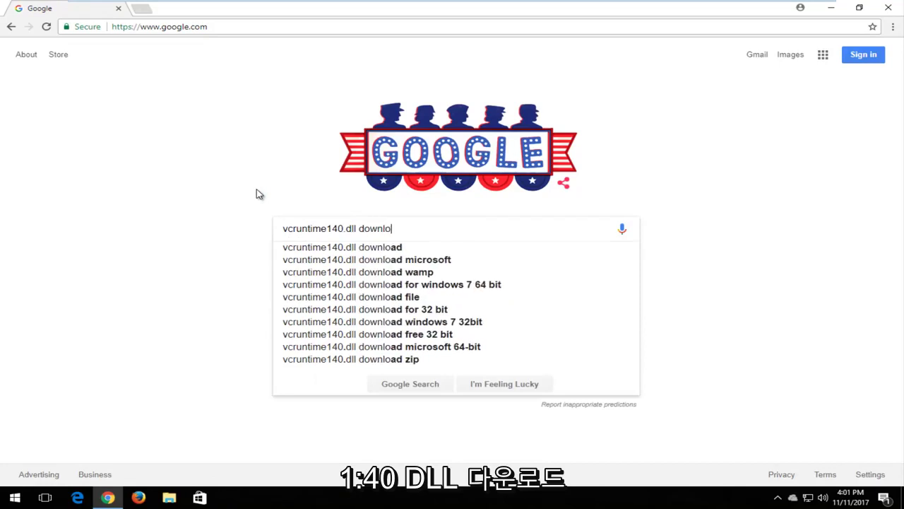
key(Return)
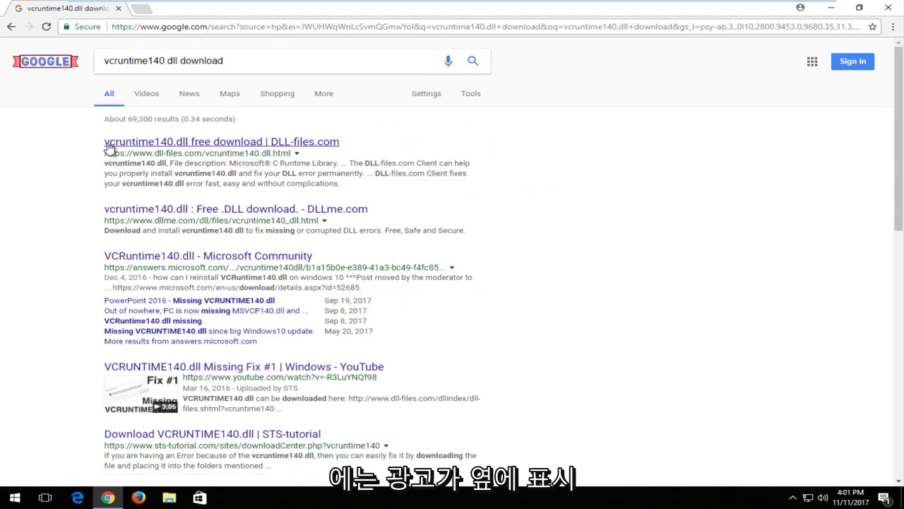
Open the DLL-files.com search result for the vcruntime140.dll free download
drag(135, 154, 166, 154)
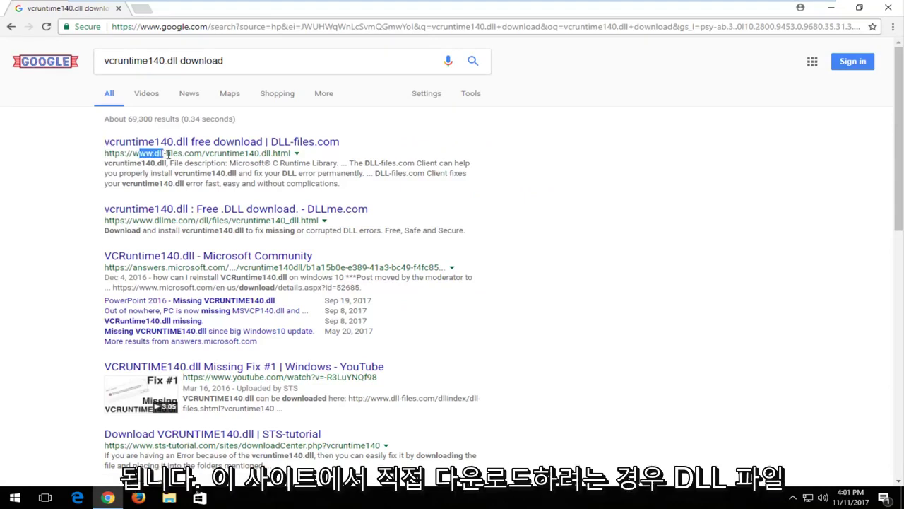
click(168, 153)
click(170, 144)
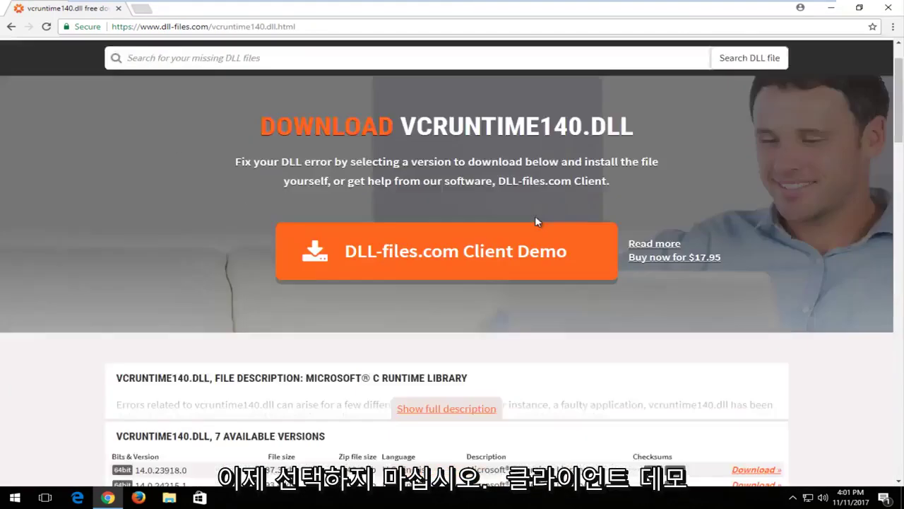
Download the 64-bit version 14.0.23918.0 of vcruntime140.dll from the list of available versions
scroll(534, 215, down, 5)
scroll(205, 126, up, 1)
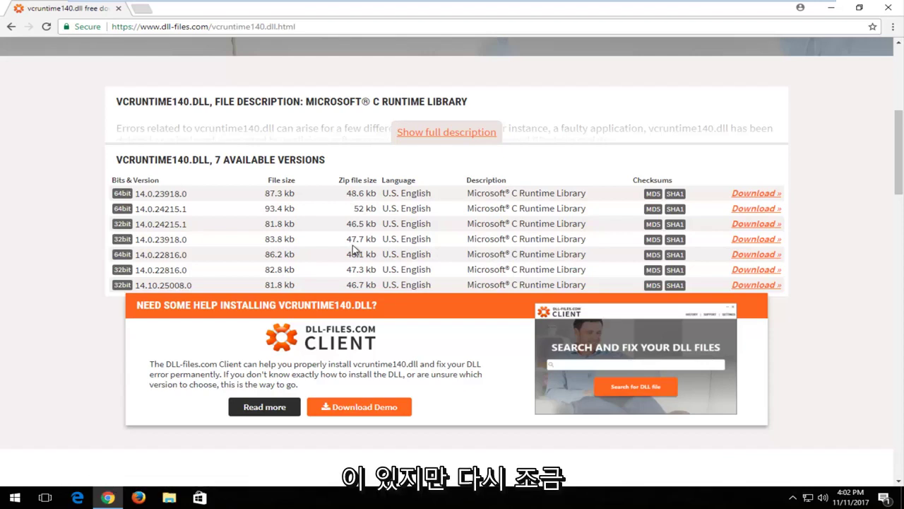
drag(353, 243, 382, 241)
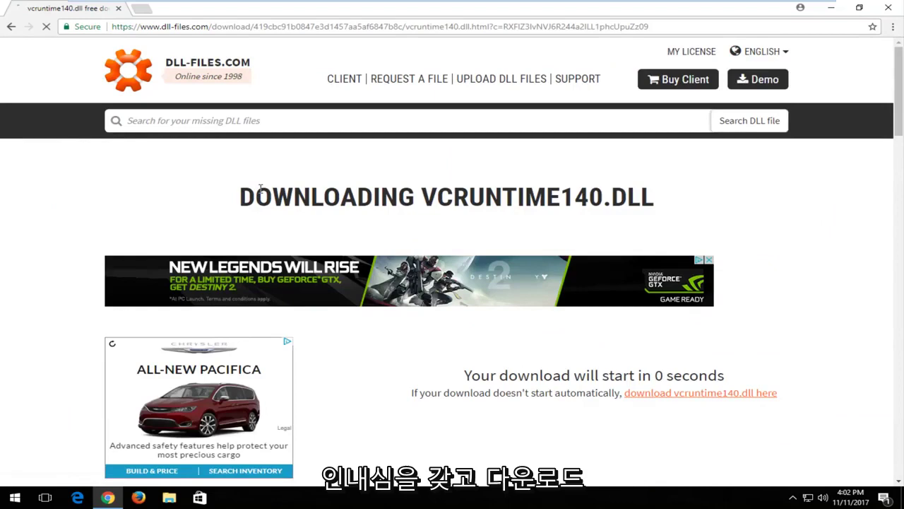
scroll(204, 204, down, 5)
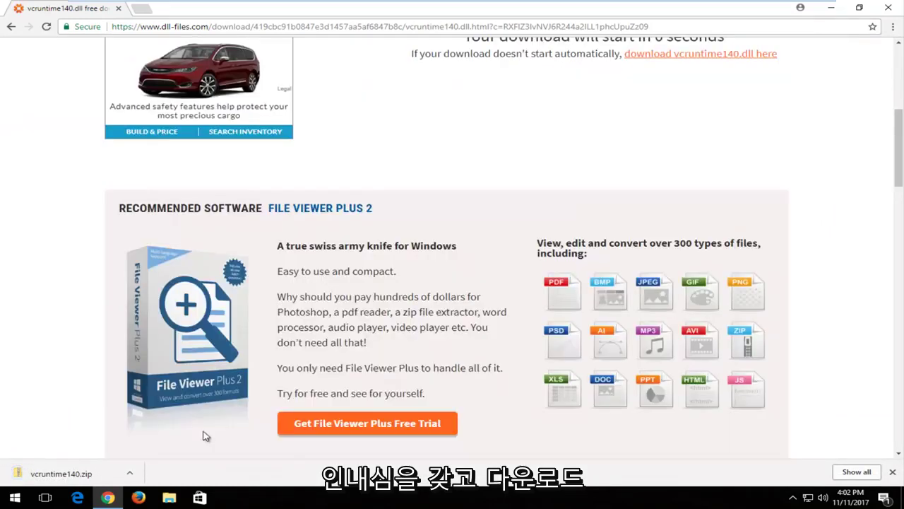
Show the downloaded vcruntime140.zip in its folder, move it to the desktop, and close the folder and browser windows
click(859, 474)
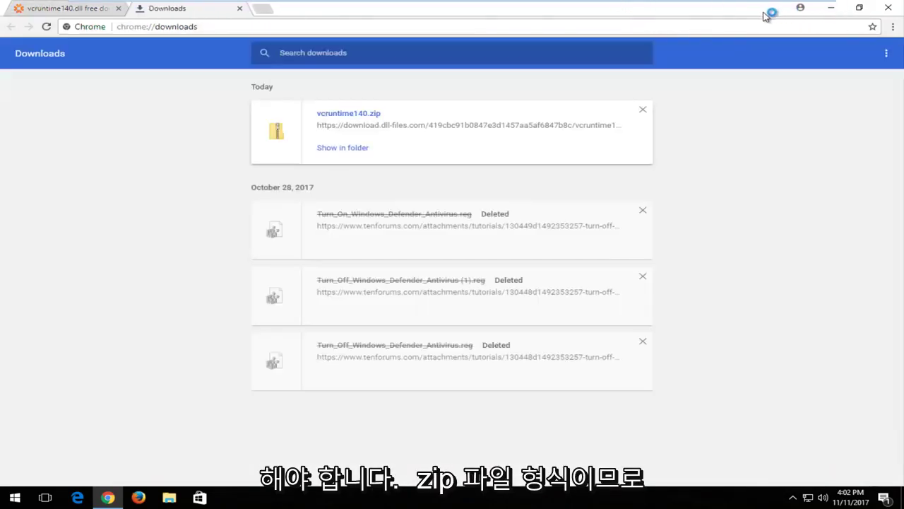
drag(767, 15, 899, 44)
click(561, 158)
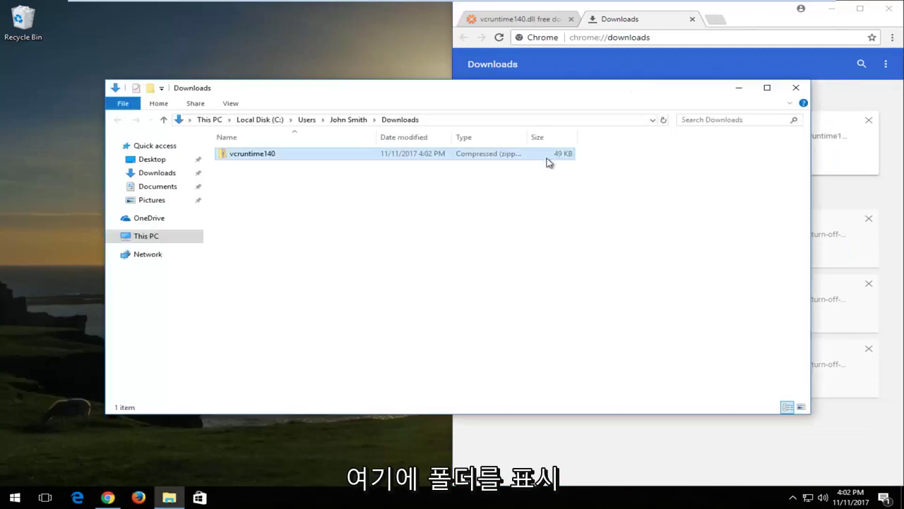
drag(428, 105, 549, 106)
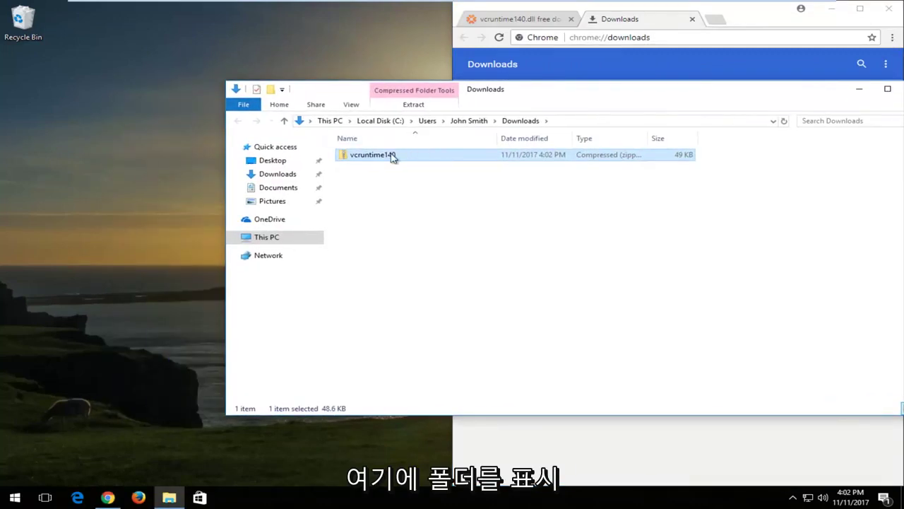
drag(391, 154, 151, 155)
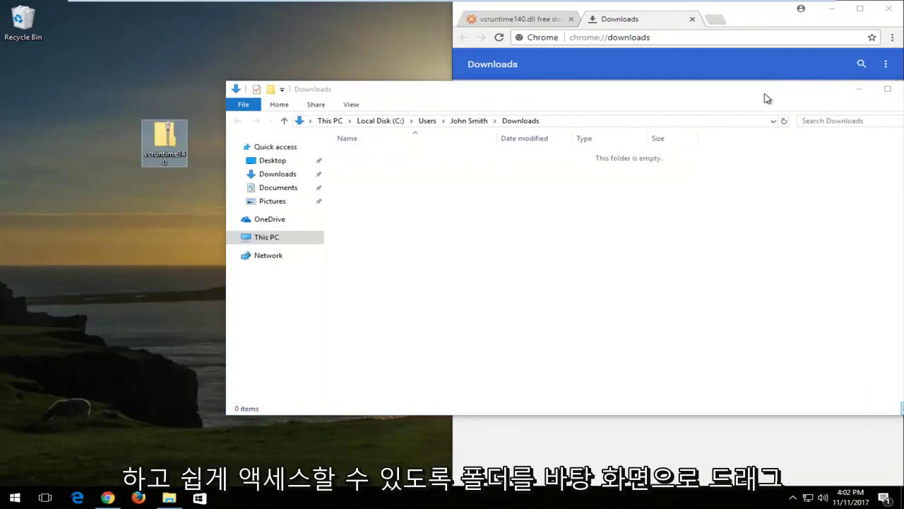
click(827, 93)
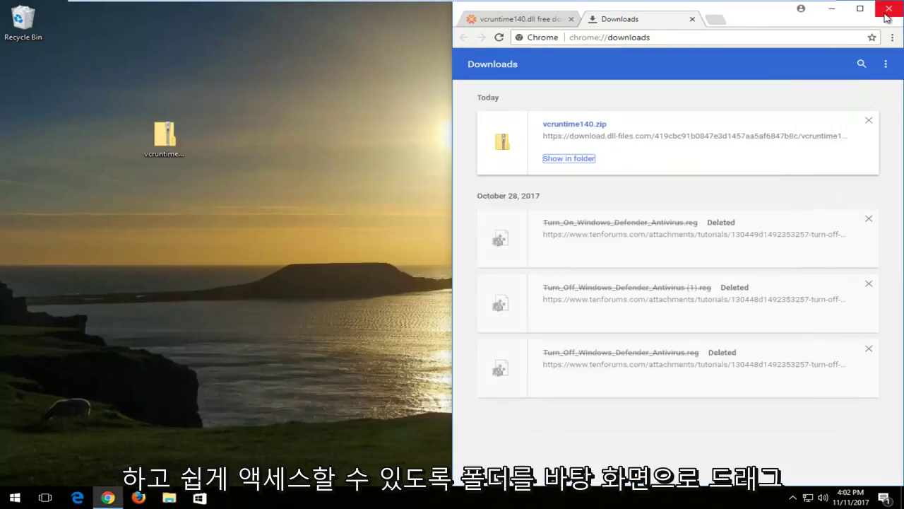
click(887, 15)
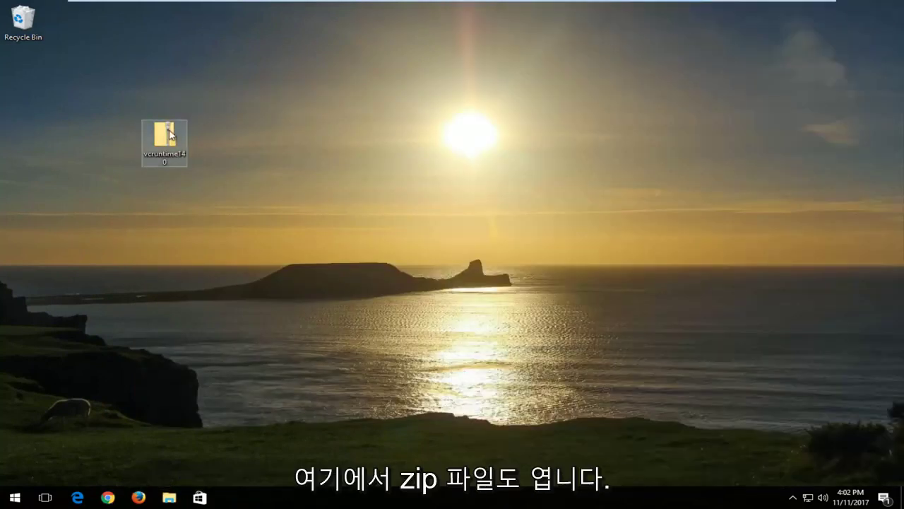
Place the vcruntime140 archive under the Recycle Bin and extract vcruntime140.dll from it to the desktop
drag(148, 129, 38, 97)
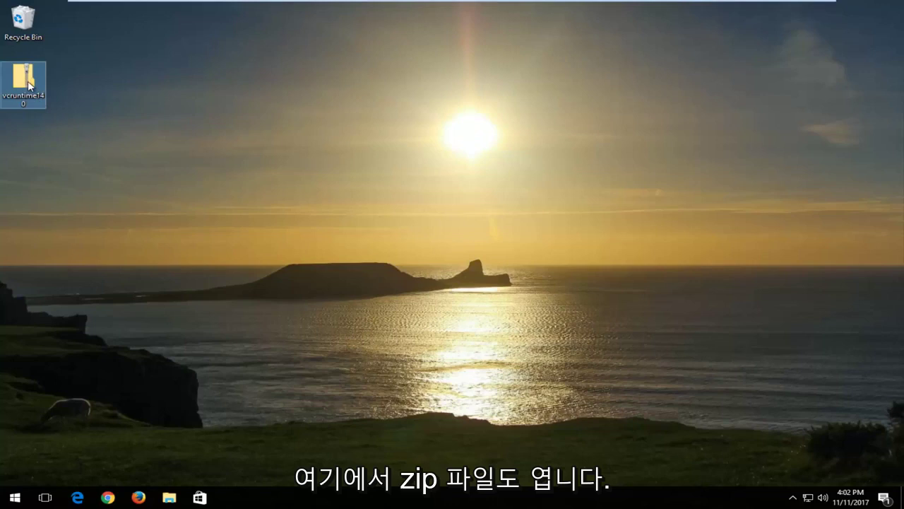
double_click(28, 81)
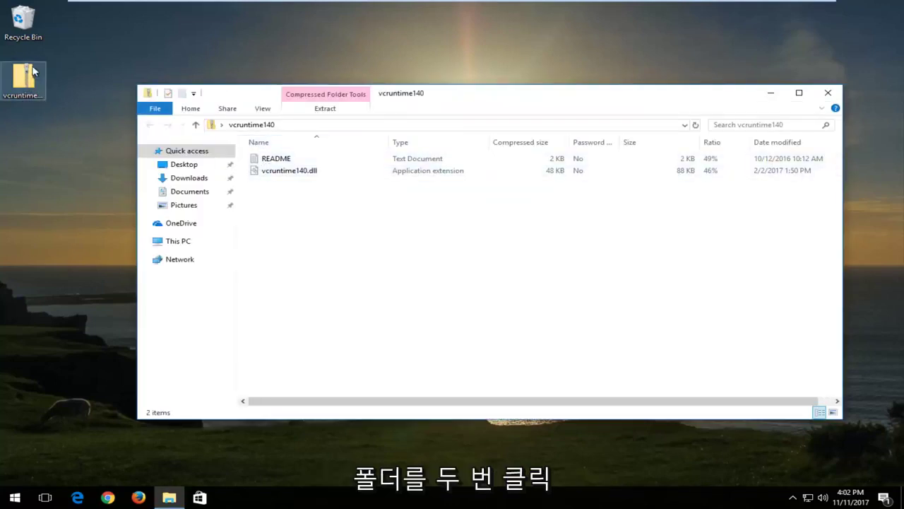
drag(266, 172, 71, 185)
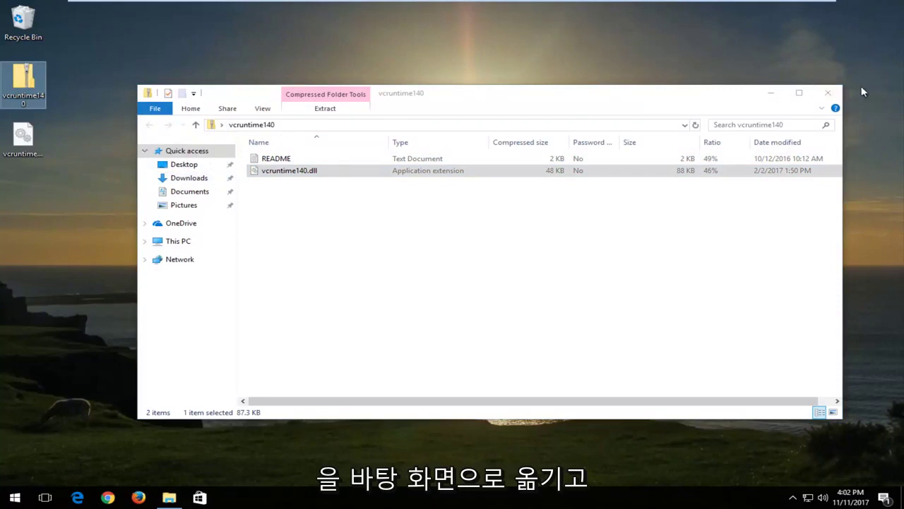
click(829, 93)
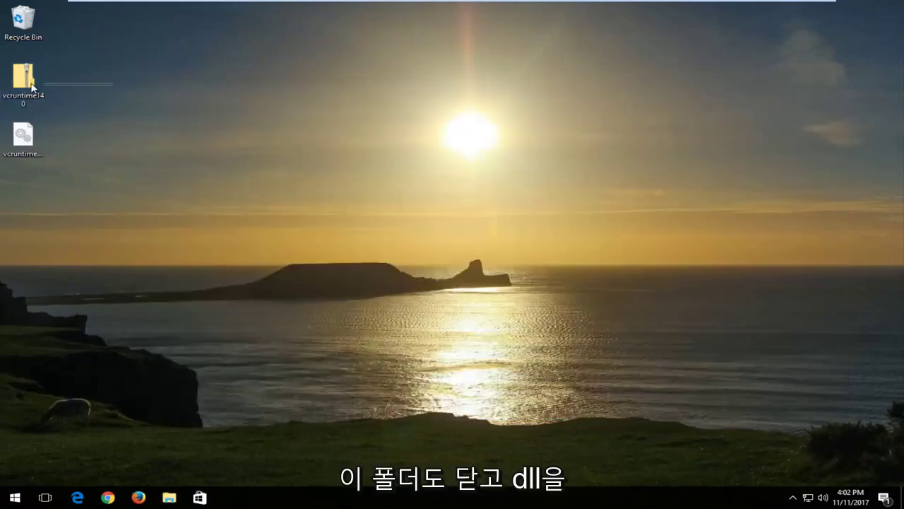
Delete the vcruntime140 archive from the desktop and reposition the vcruntime140.dll file near the Recycle Bin
drag(28, 78, 24, 21)
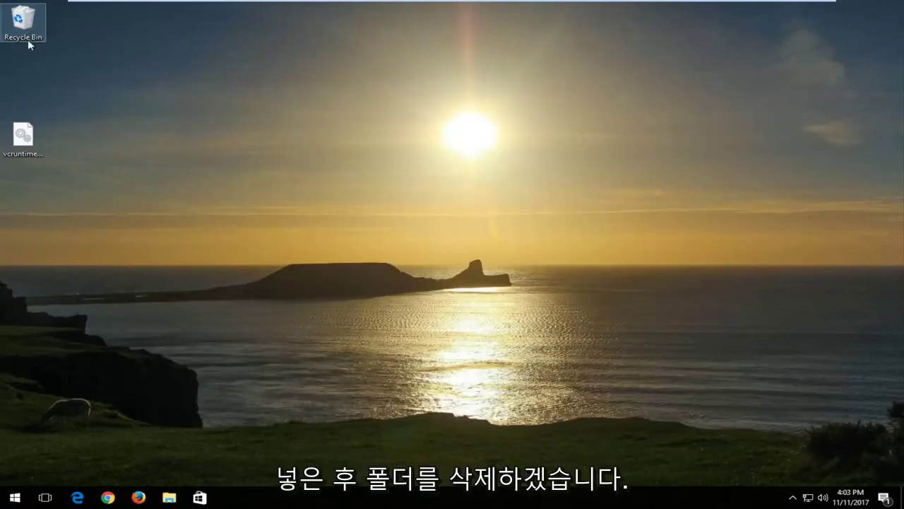
drag(20, 140, 67, 84)
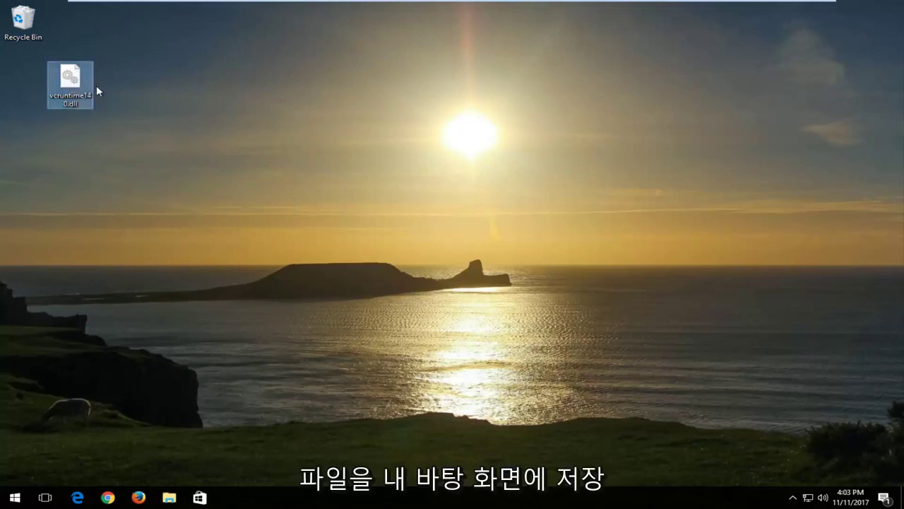
click(86, 186)
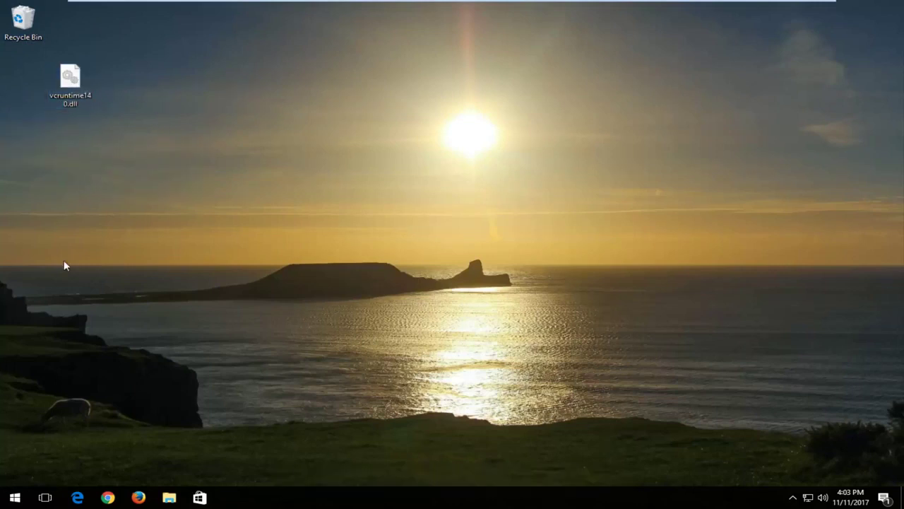
Find and open This PC, and go to the Windows folder on Local Disk (C:)
click(14, 498)
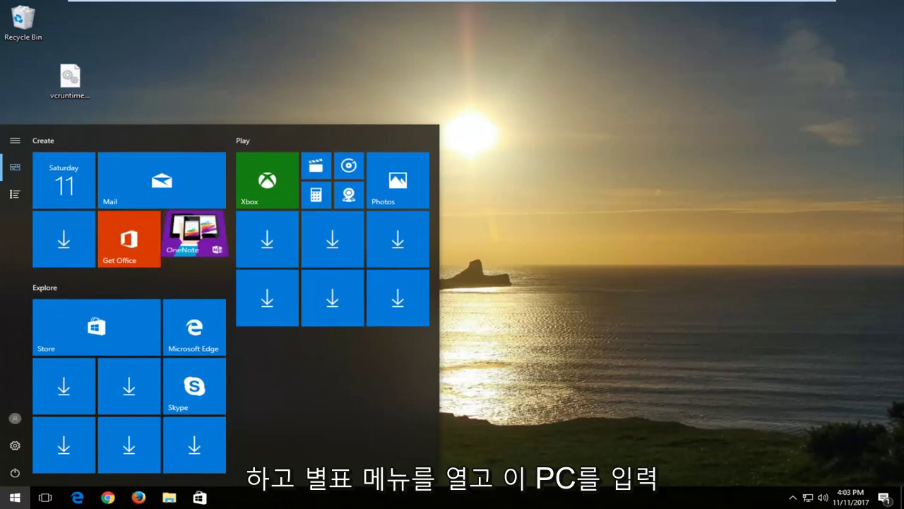
text(this pc)
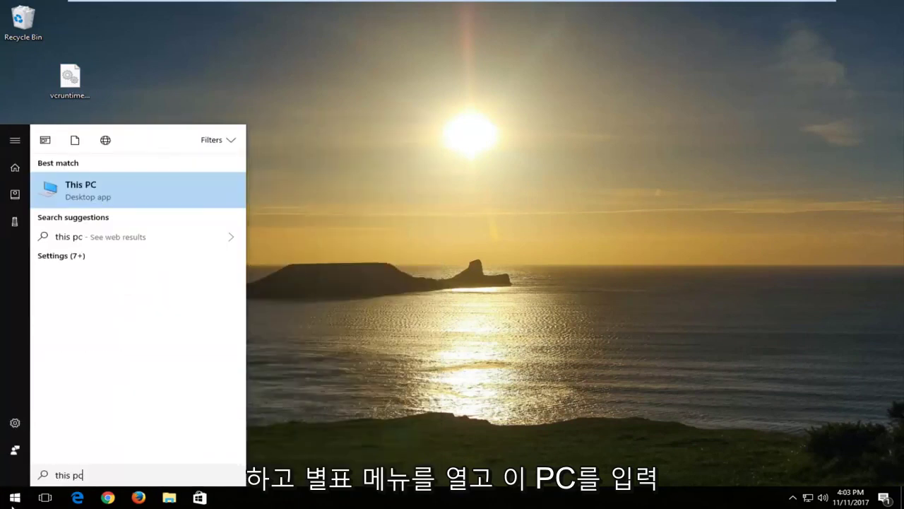
click(133, 200)
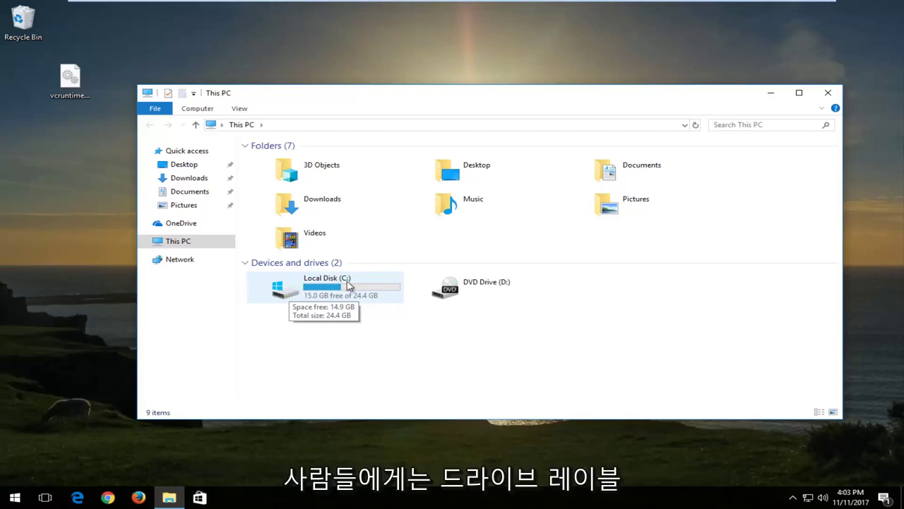
double_click(298, 290)
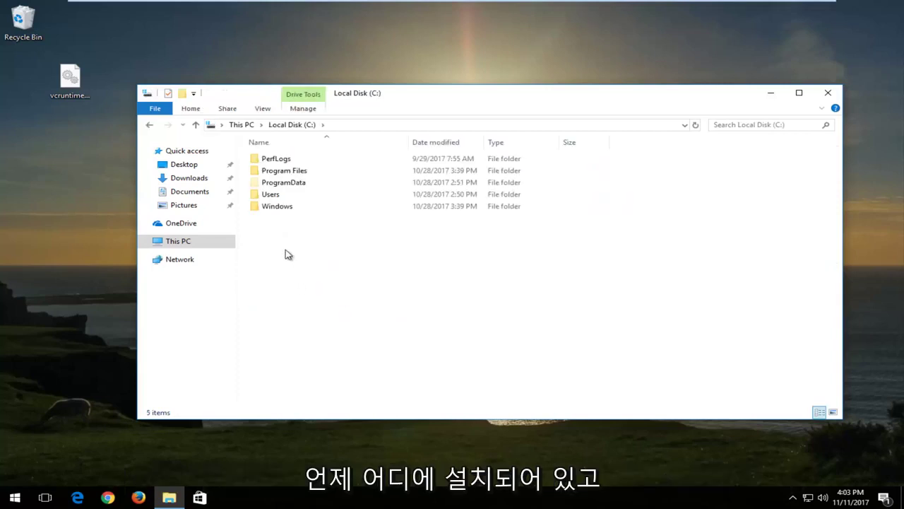
double_click(275, 208)
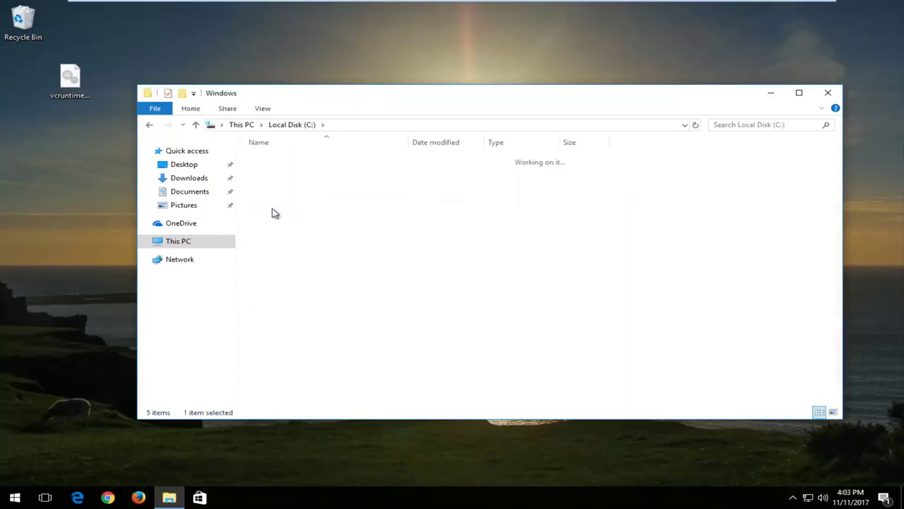
Move vcruntime140.dll from the desktop into the System32 folder with administrator permission, and close the folder window
scroll(290, 247, down, 7)
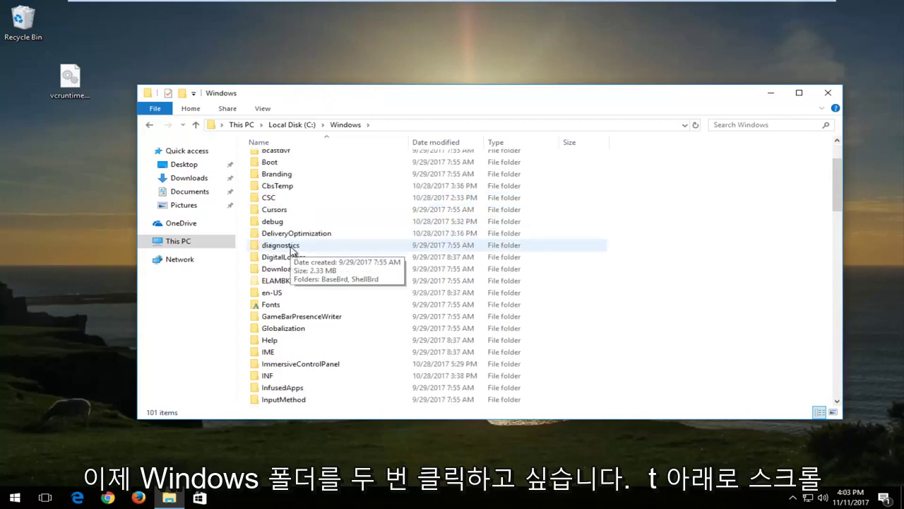
scroll(289, 252, down, 7)
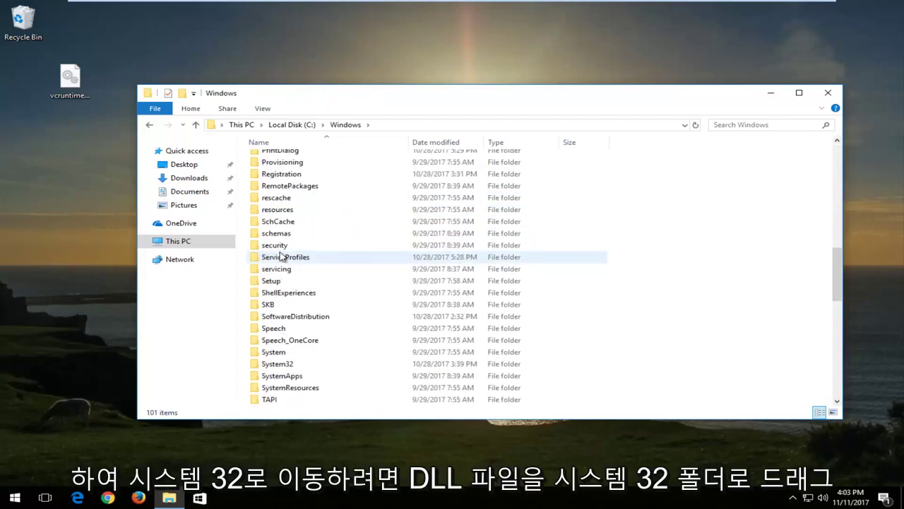
scroll(281, 259, down, 1)
click(277, 329)
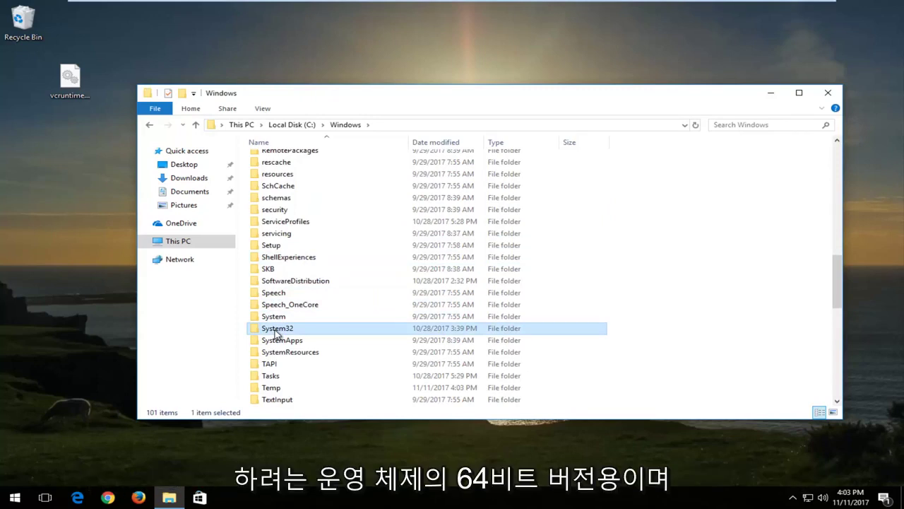
drag(71, 79, 270, 330)
drag(273, 329, 268, 329)
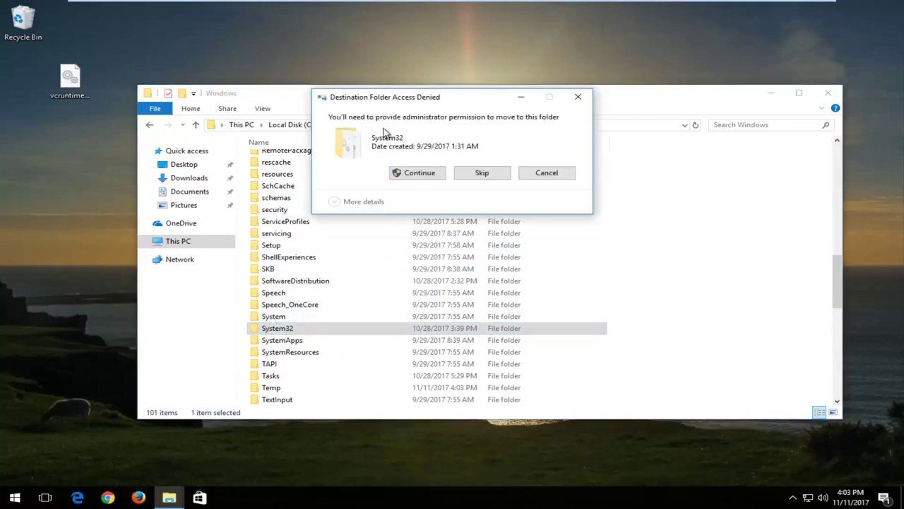
click(413, 175)
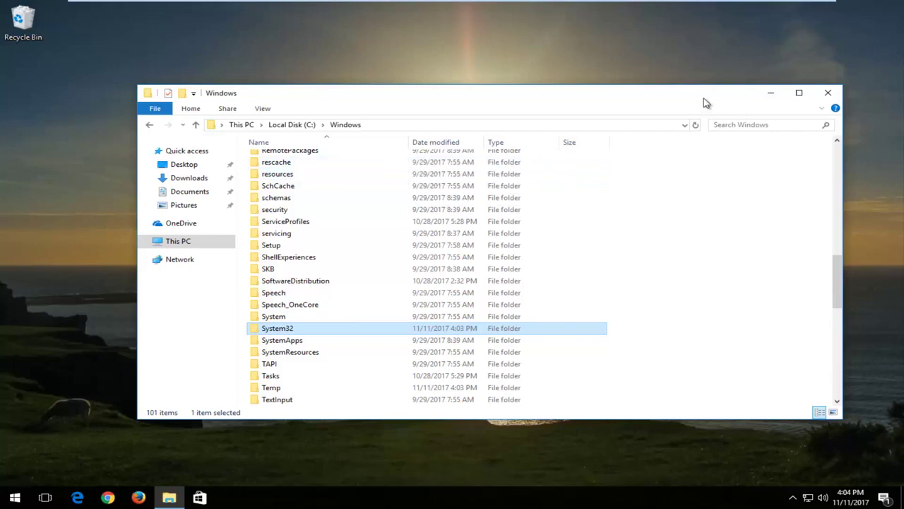
drag(708, 103, 720, 88)
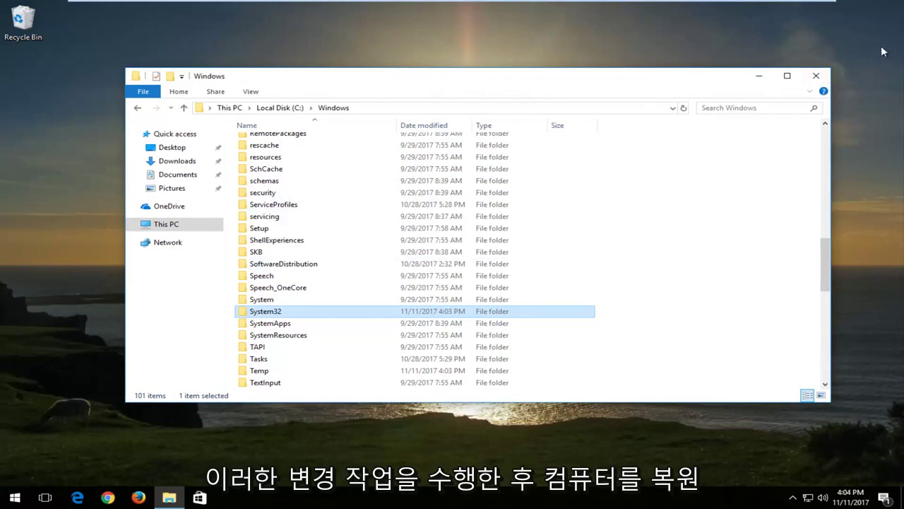
click(817, 77)
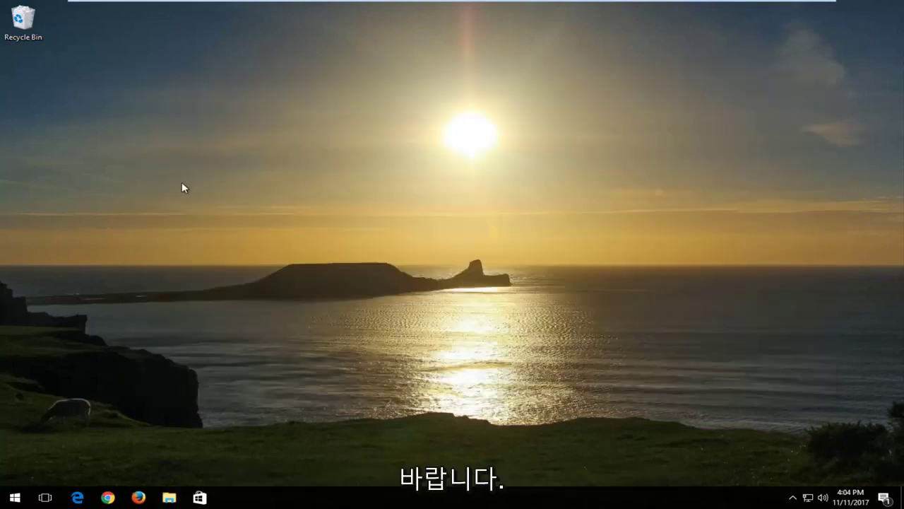